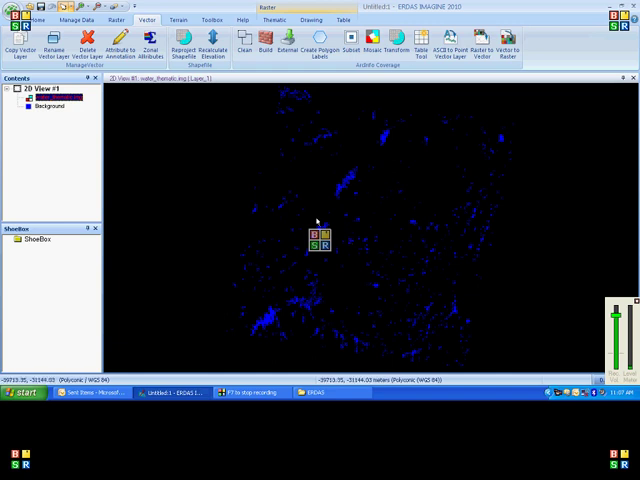
# Switch the ribbon to the Manage Data tab, with water_thematic.img shown in 2D View #1
pyautogui.click(72, 21)
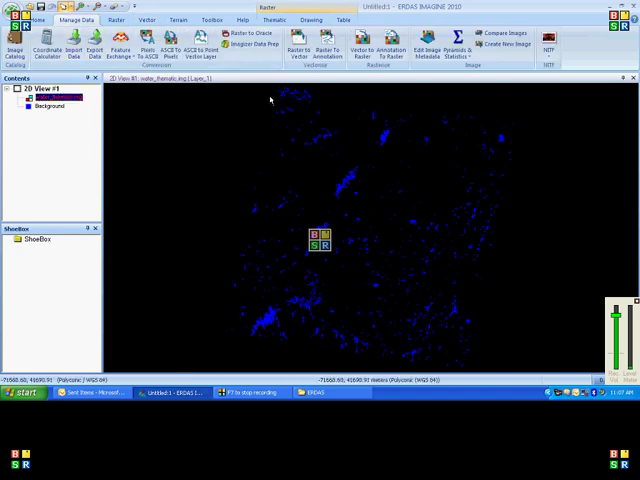
# Start Raster to Vector, taking water_thematic.img as input and naming the output coverage vector_water
pyautogui.click(297, 50)
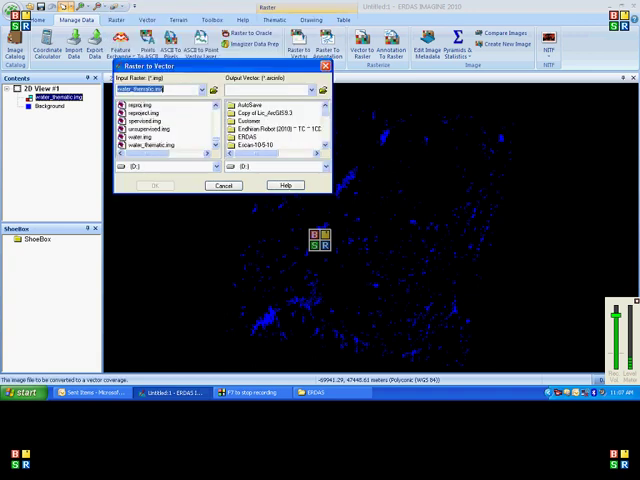
pyautogui.click(265, 89)
pyautogui.write('vector_water')
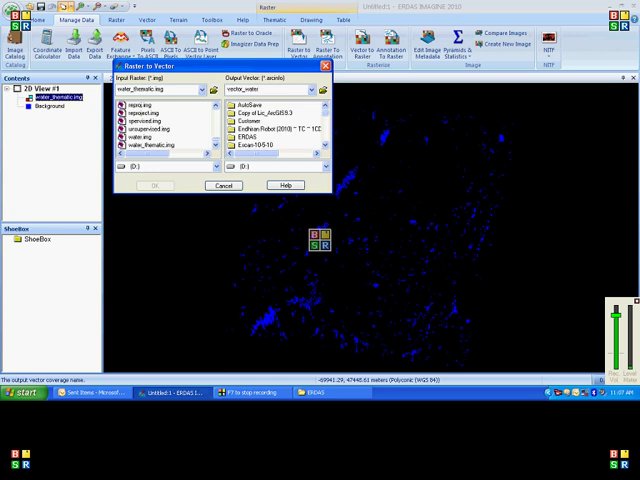
pyautogui.press('Return')
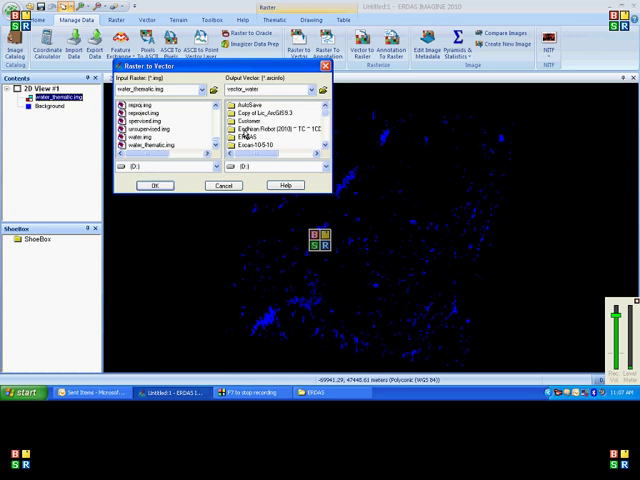
pyautogui.click(156, 186)
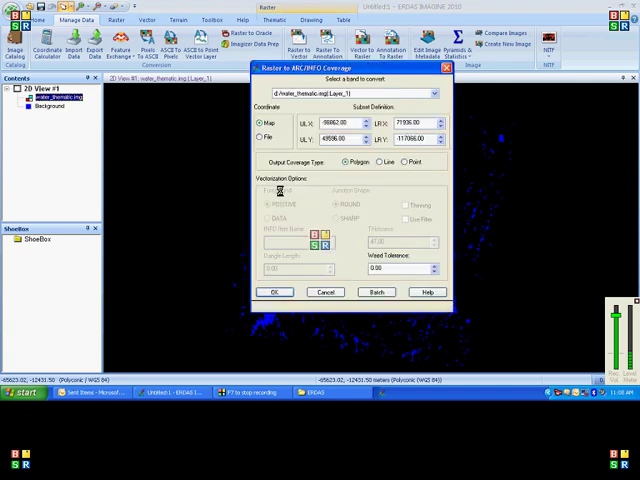
# Keep Polygon output, set Weed Tolerance to 23, and run the coverage conversion
pyautogui.moveTo(332, 70); pyautogui.dragTo(270, 81)
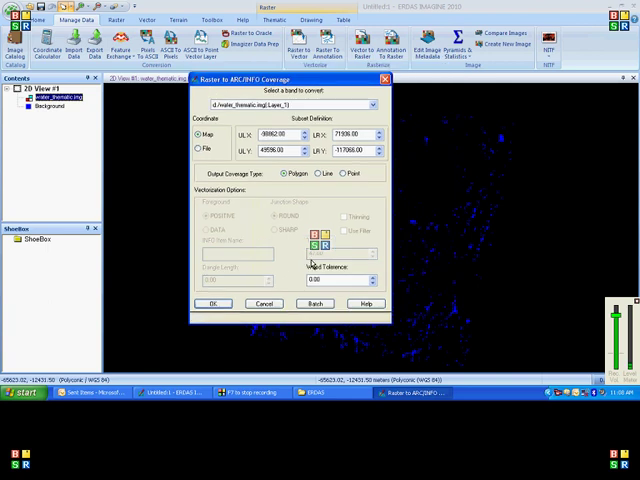
pyautogui.click(330, 280)
pyautogui.doubleClick(318, 279)
pyautogui.write('23')
pyautogui.click(213, 304)
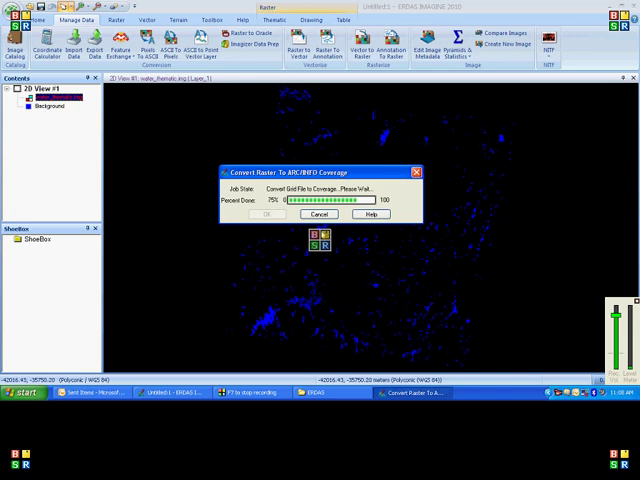
# Dismiss the finished conversion job and close the raster view's right-click menu unused
pyautogui.click(271, 217)
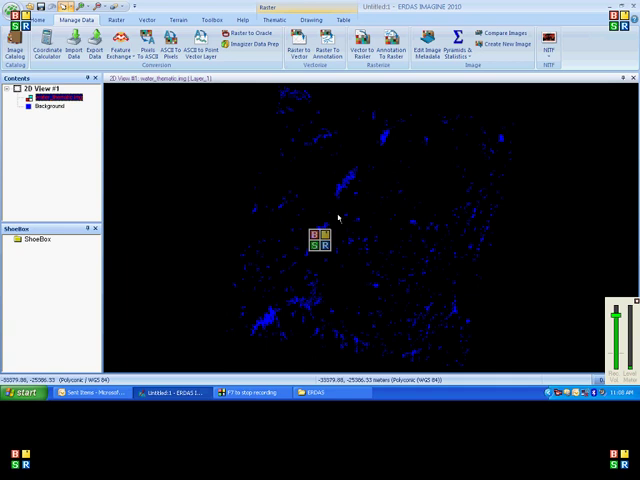
pyautogui.rightClick(516, 170)
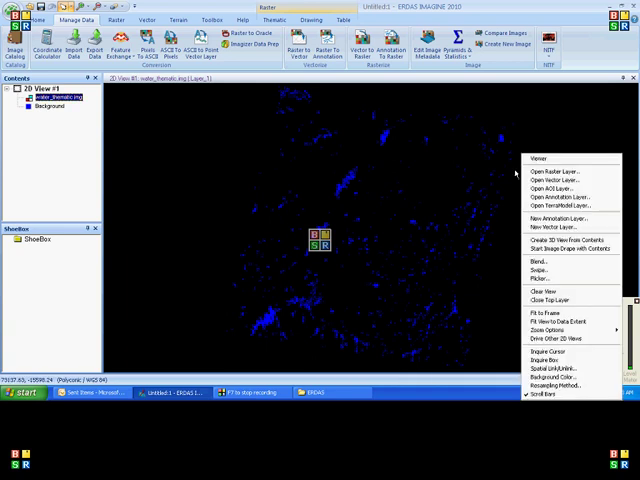
pyautogui.click(233, 103)
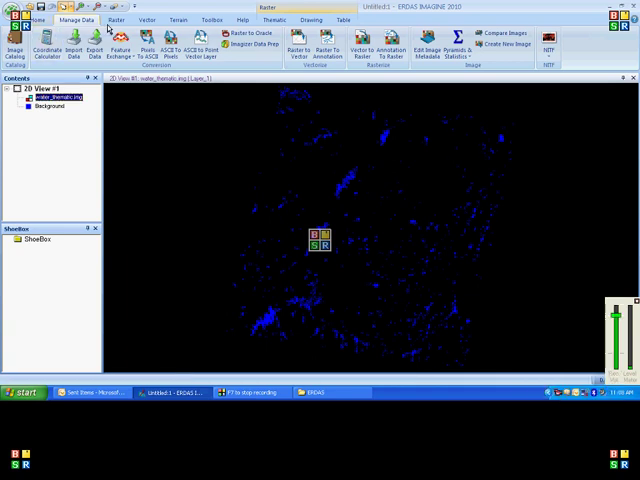
# Add a second 2D view beside the water raster from the Home tab
pyautogui.click(38, 20)
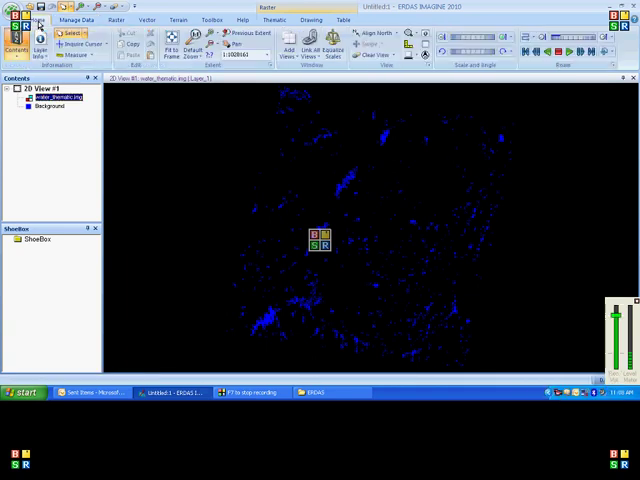
pyautogui.click(289, 45)
pyautogui.click(330, 77)
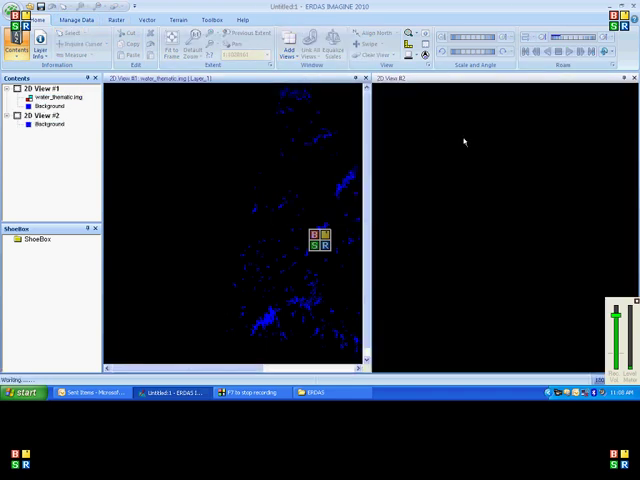
# Open vector_water from the recent files as a vector layer in the new view
pyautogui.rightClick(465, 140)
pyautogui.click(497, 163)
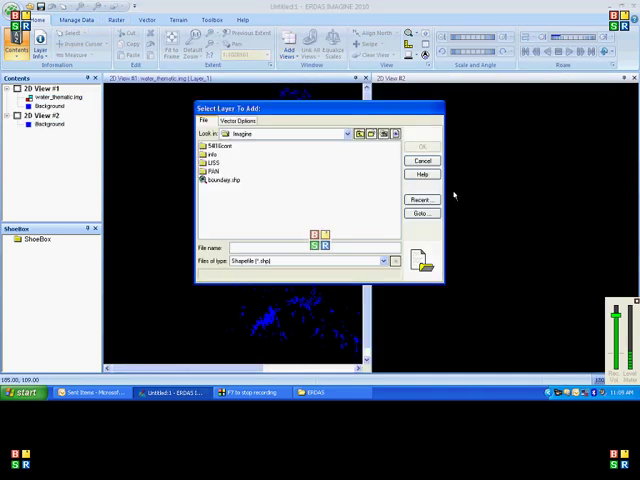
pyautogui.click(420, 199)
pyautogui.click(248, 243)
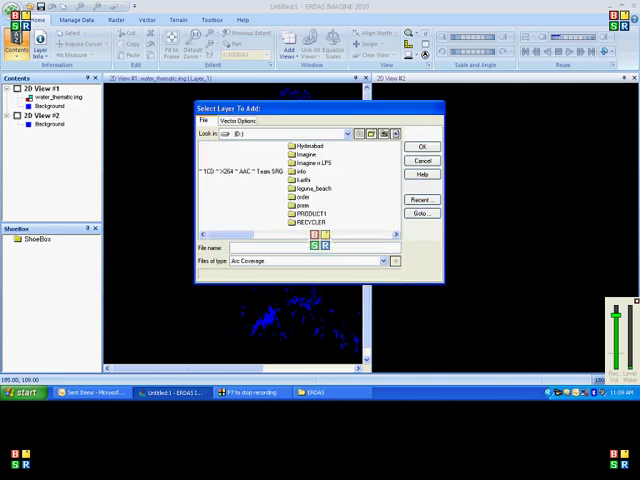
pyautogui.click(422, 144)
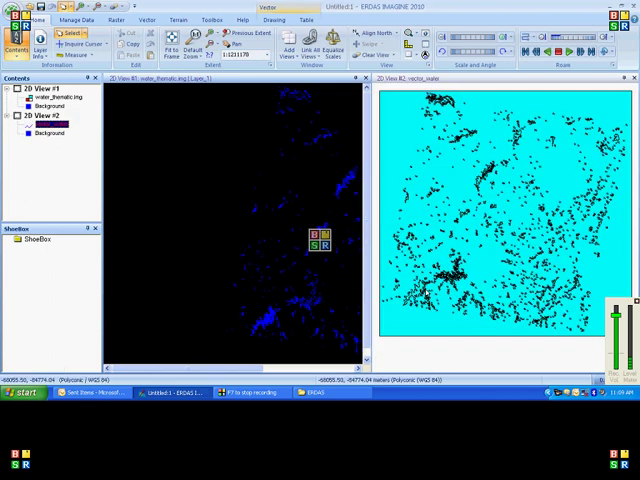
# Enable editing on vector_water and zoom into both the raster and vector views
pyautogui.click(50, 124)
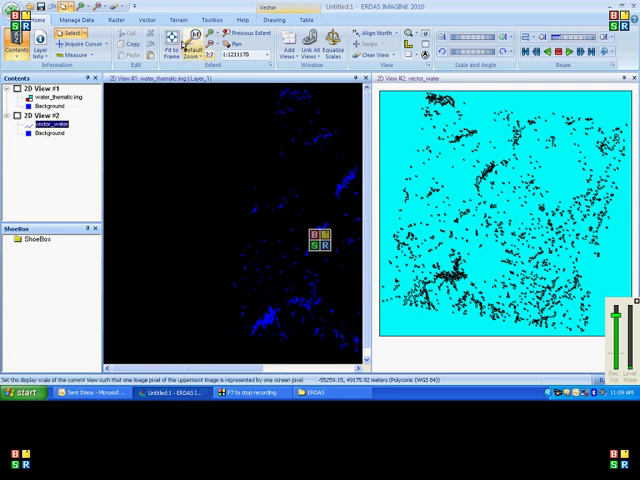
pyautogui.click(273, 20)
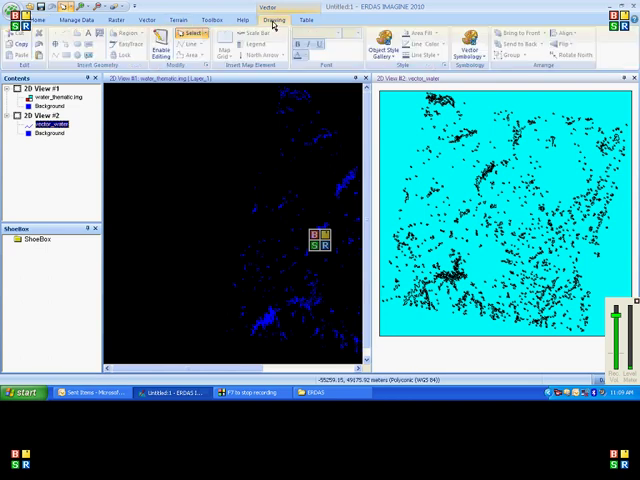
pyautogui.click(160, 57)
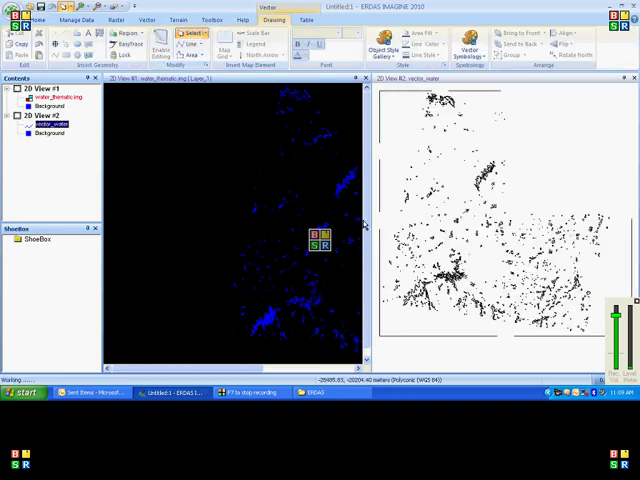
pyautogui.click(244, 324)
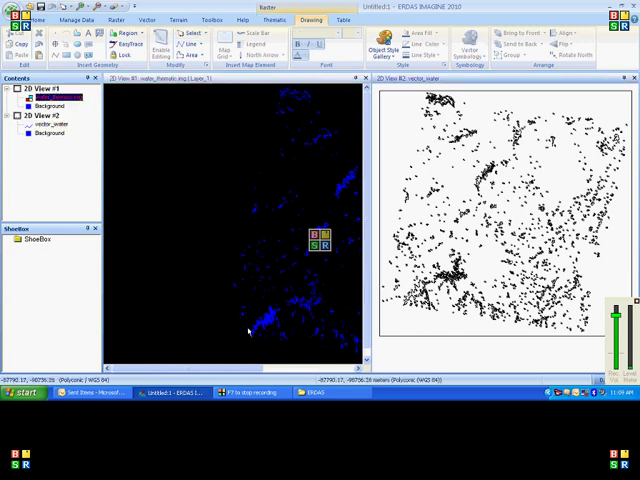
pyautogui.scroll(3, 268, 323)
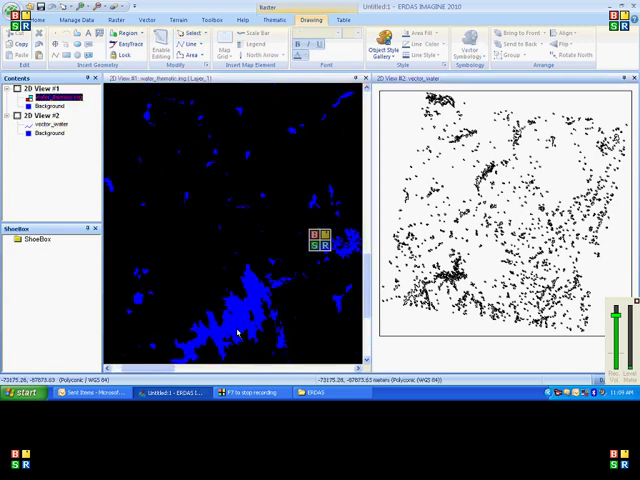
pyautogui.scroll(2, 240, 330)
pyautogui.scroll(2, 257, 253)
pyautogui.scroll(2, 257, 253)
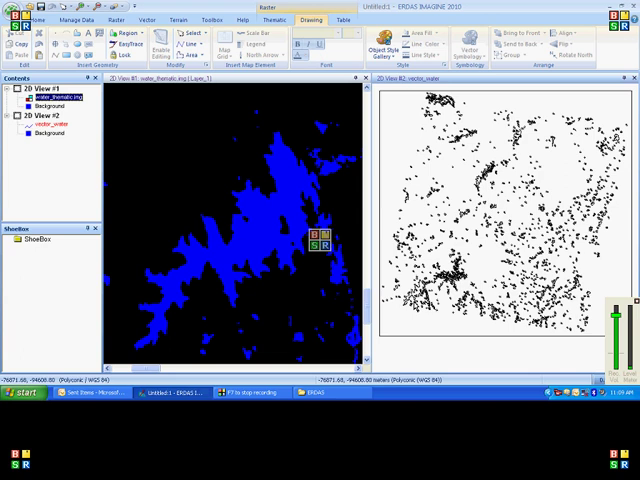
pyautogui.click(410, 296)
pyautogui.scroll(2, 428, 323)
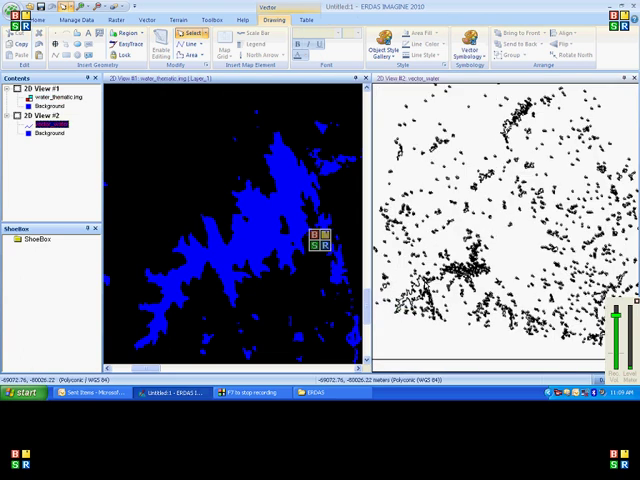
pyautogui.scroll(2, 420, 320)
pyautogui.scroll(2, 414, 316)
pyautogui.scroll(2, 414, 316)
pyautogui.scroll(2, 414, 316)
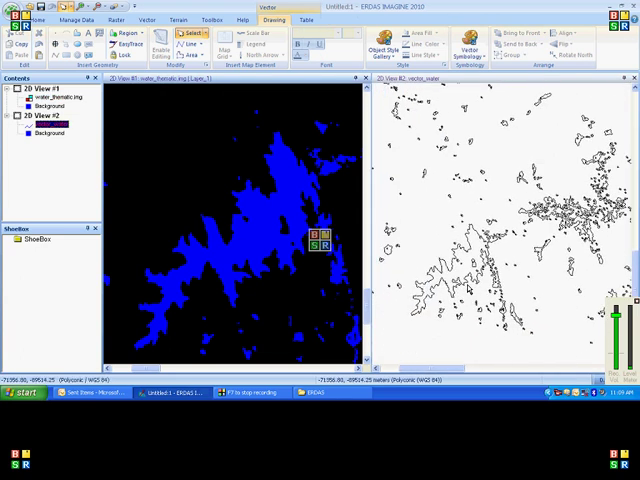
pyautogui.scroll(2, 450, 290)
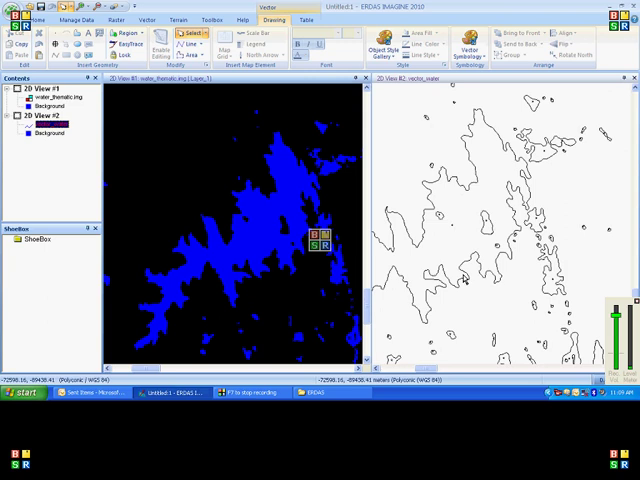